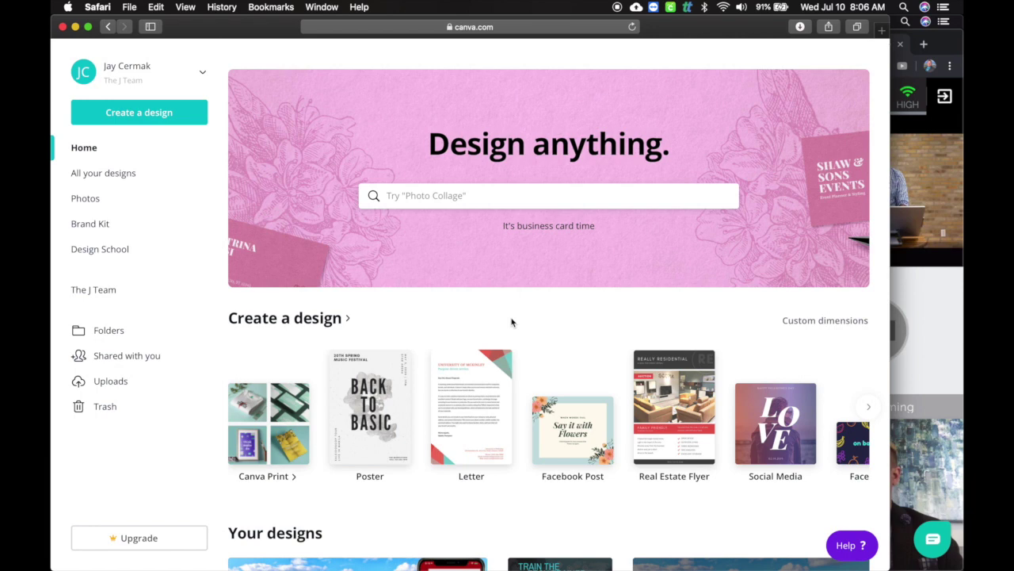
Step: Create a custom-size design with width and height both 360 px
{"action": "left_click", "coordinate": [829, 321]}
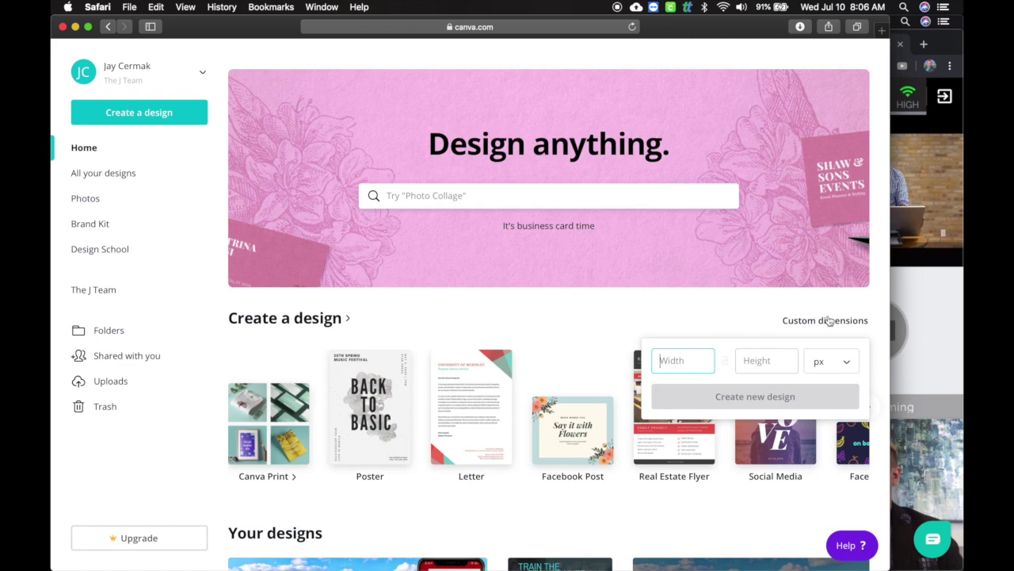
{"action": "type", "text": "3"}
{"action": "key", "text": "Tab"}
{"action": "type", "text": "360"}
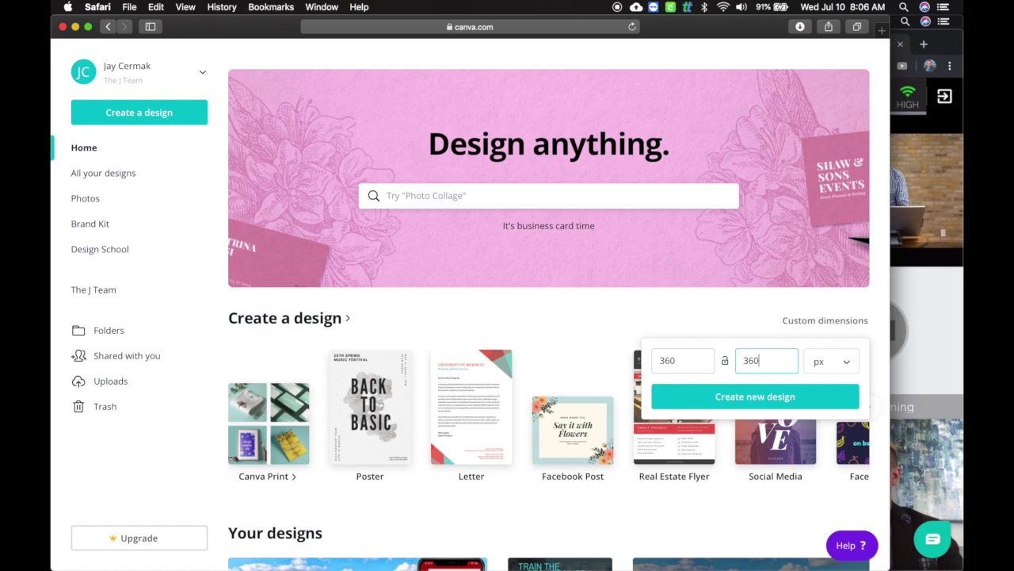
{"action": "left_click", "coordinate": [770, 396]}
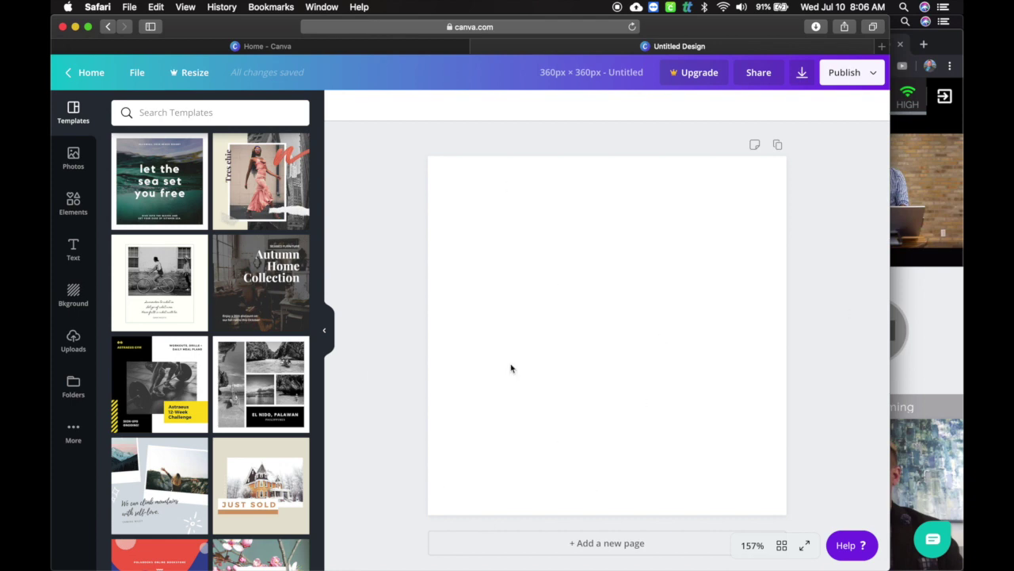
Step: Add a square shape, stretch it across the whole page, and colour it white
{"action": "left_click", "coordinate": [73, 198]}
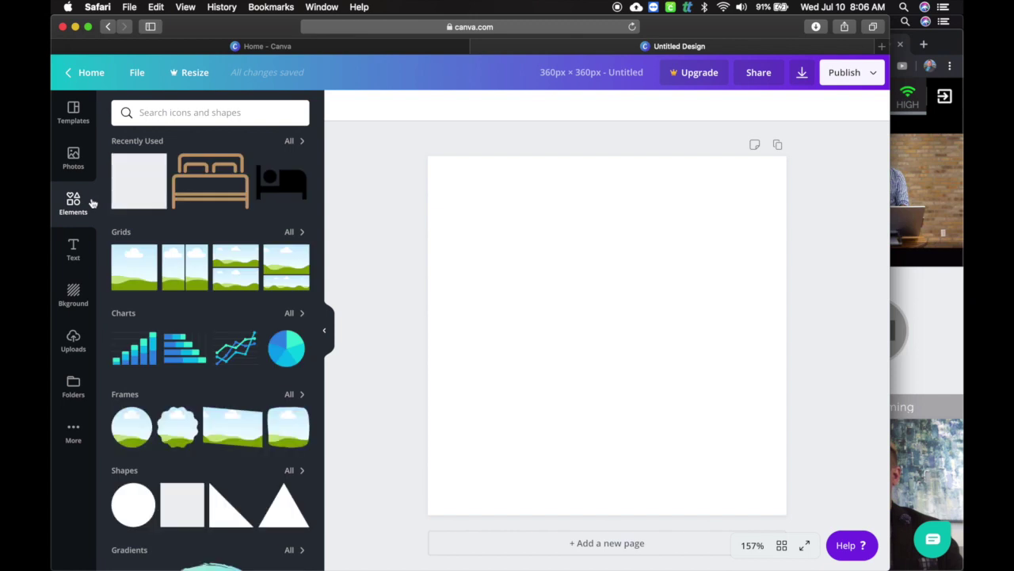
{"action": "left_click", "coordinate": [133, 191]}
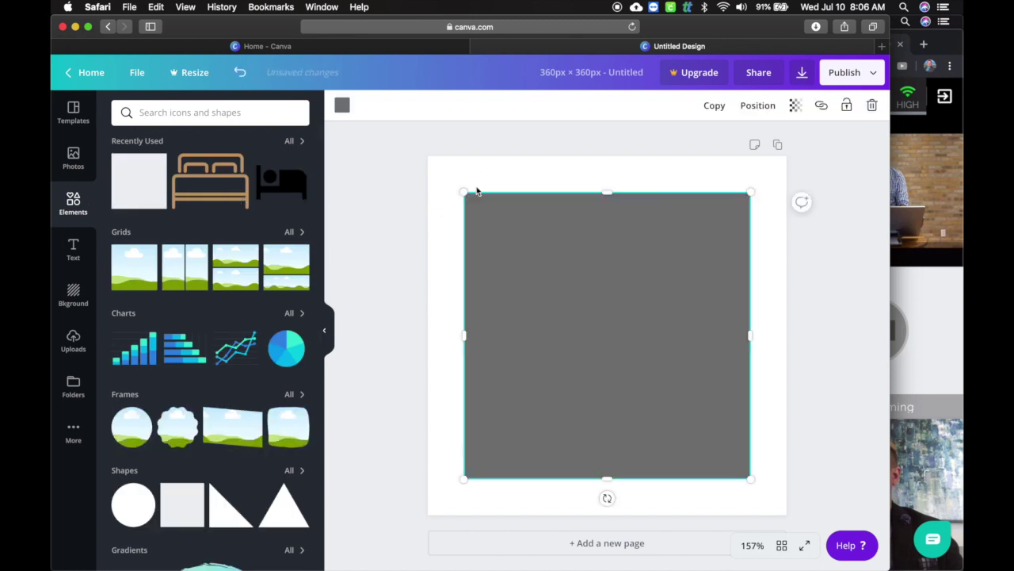
{"action": "left_click_drag", "start_coordinate": [446, 173], "coordinate": [414, 149]}
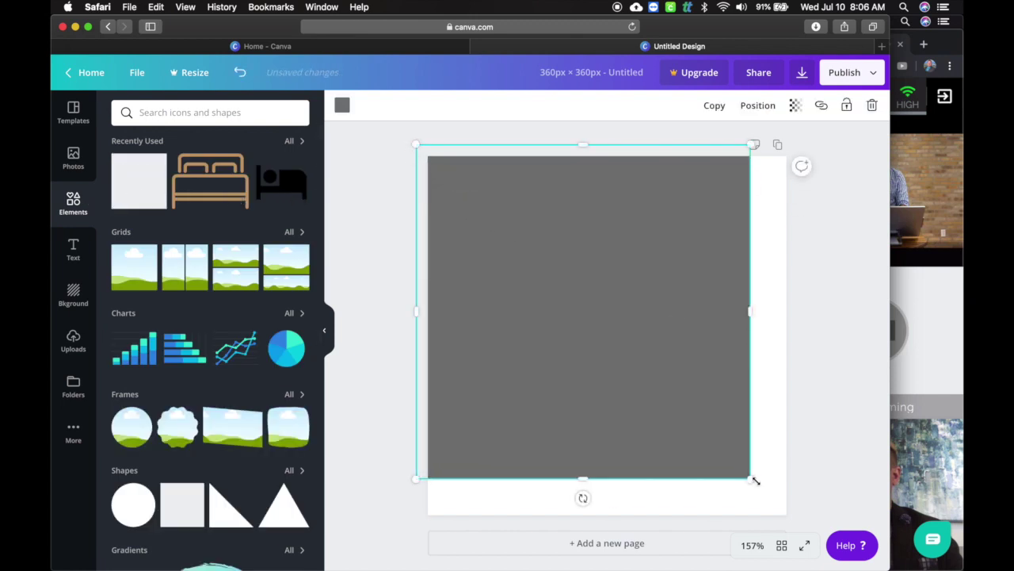
{"action": "left_click_drag", "start_coordinate": [756, 481], "coordinate": [809, 538]}
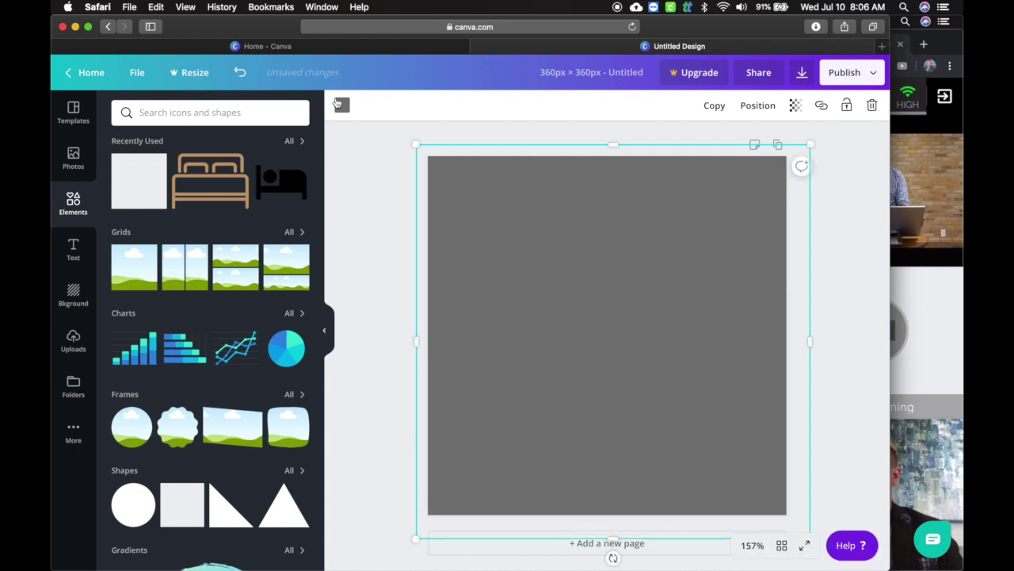
{"action": "left_click", "coordinate": [340, 106]}
{"action": "left_click", "coordinate": [194, 154]}
{"action": "left_click", "coordinate": [373, 208]}
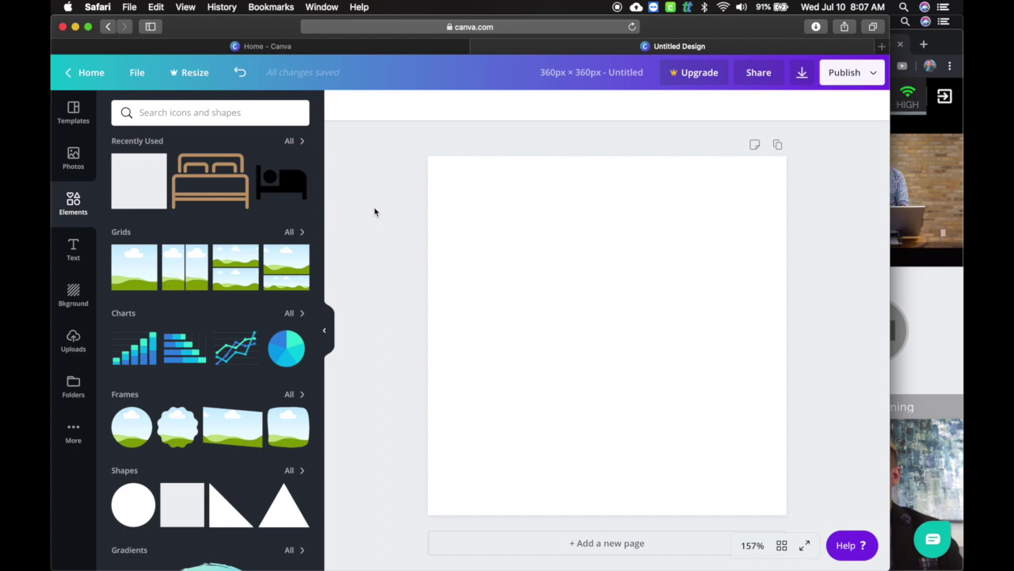
Step: Rename the design to 'blank' and bring up its PNG download options
{"action": "left_click", "coordinate": [588, 75]}
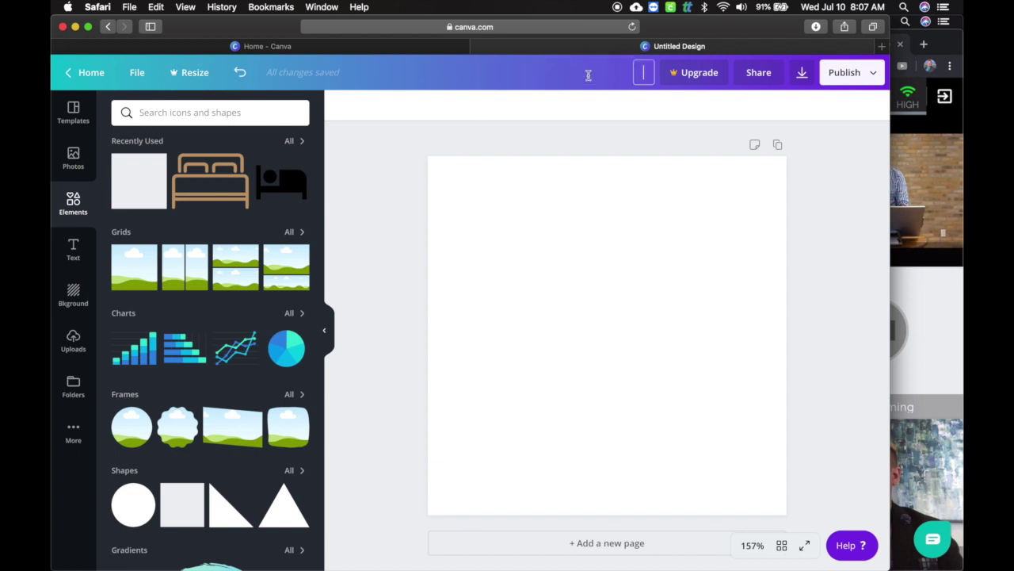
{"action": "type", "text": "blank"}
{"action": "left_click", "coordinate": [588, 131]}
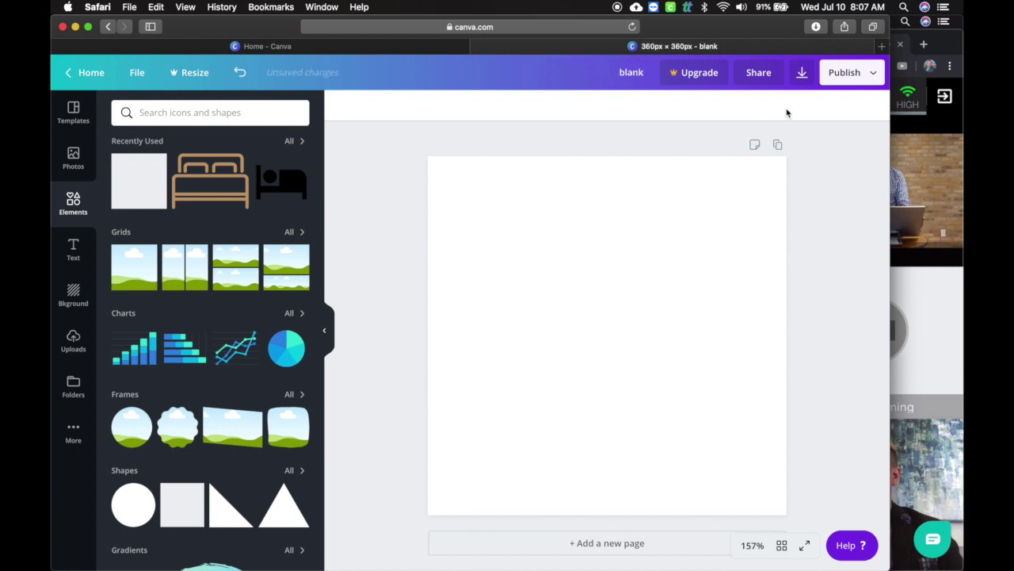
{"action": "left_click", "coordinate": [805, 73]}
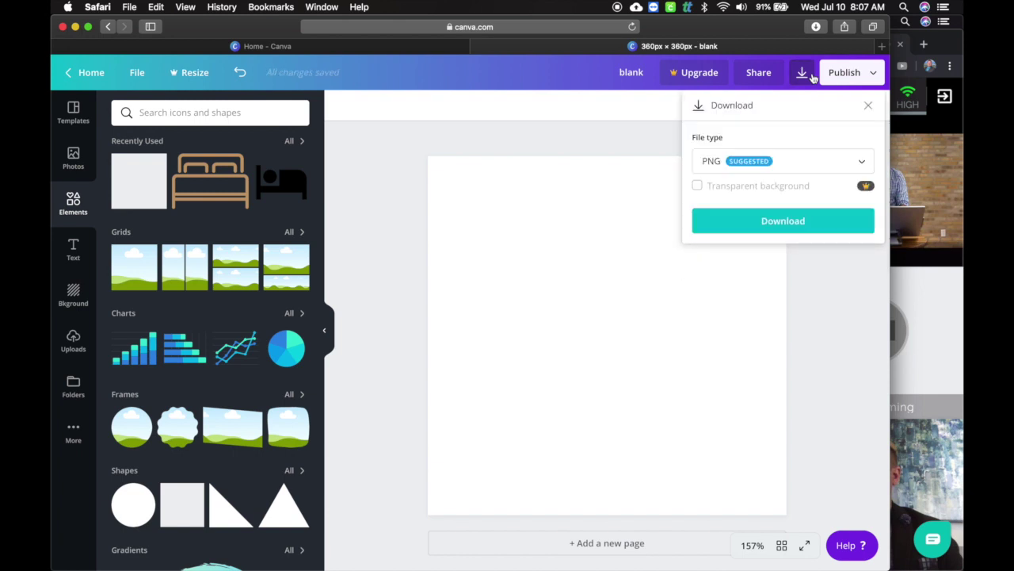
Step: Download blank.png, view it in Preview with the comparables PDF closed, and return to Canva
{"action": "left_click", "coordinate": [770, 223]}
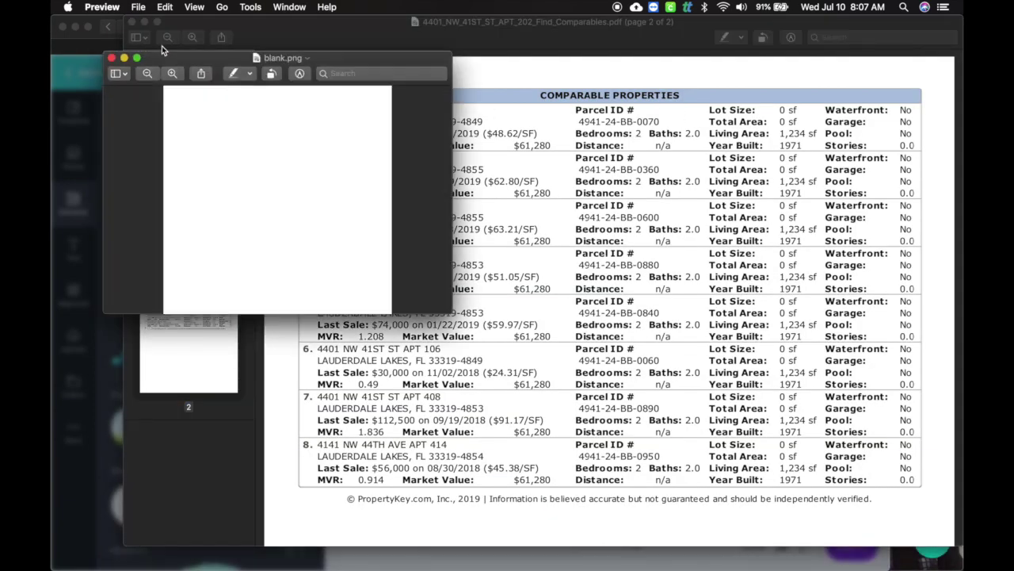
{"action": "left_click", "coordinate": [132, 22]}
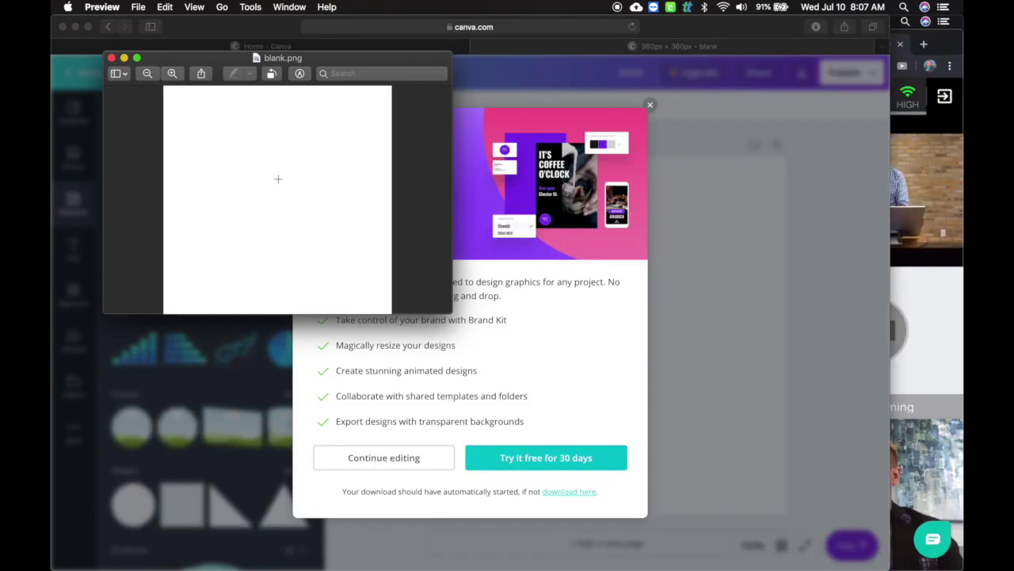
{"action": "left_click", "coordinate": [751, 142]}
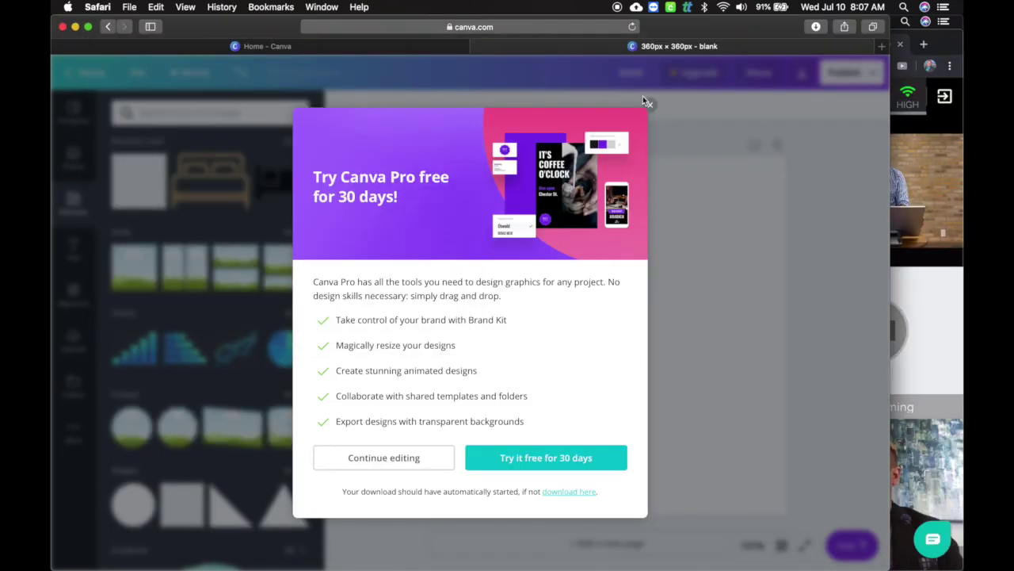
Step: Dismiss the Pro trial offer and add the red Keller Williams logo from Uploads
{"action": "left_click", "coordinate": [650, 104]}
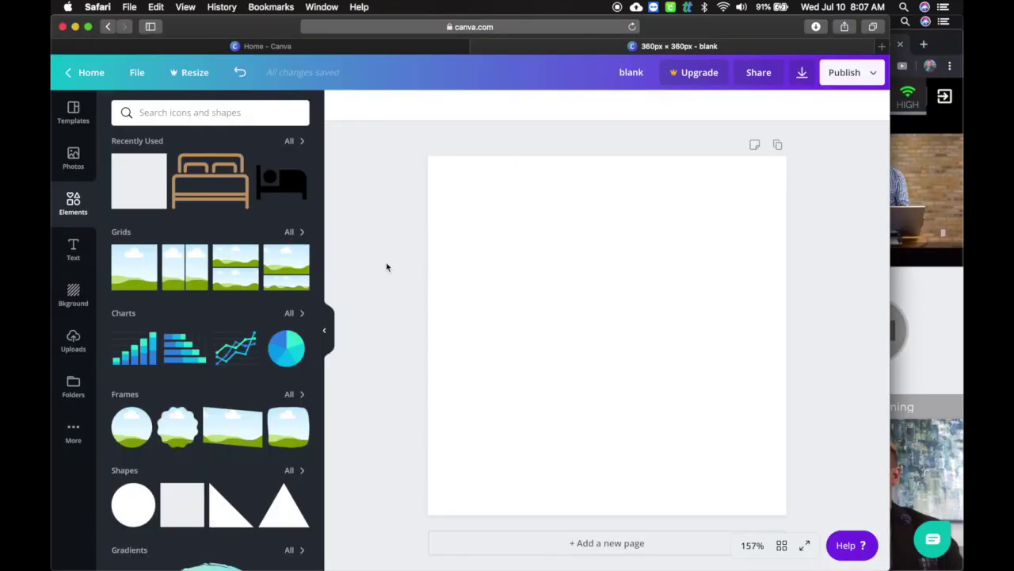
{"action": "left_click", "coordinate": [73, 341]}
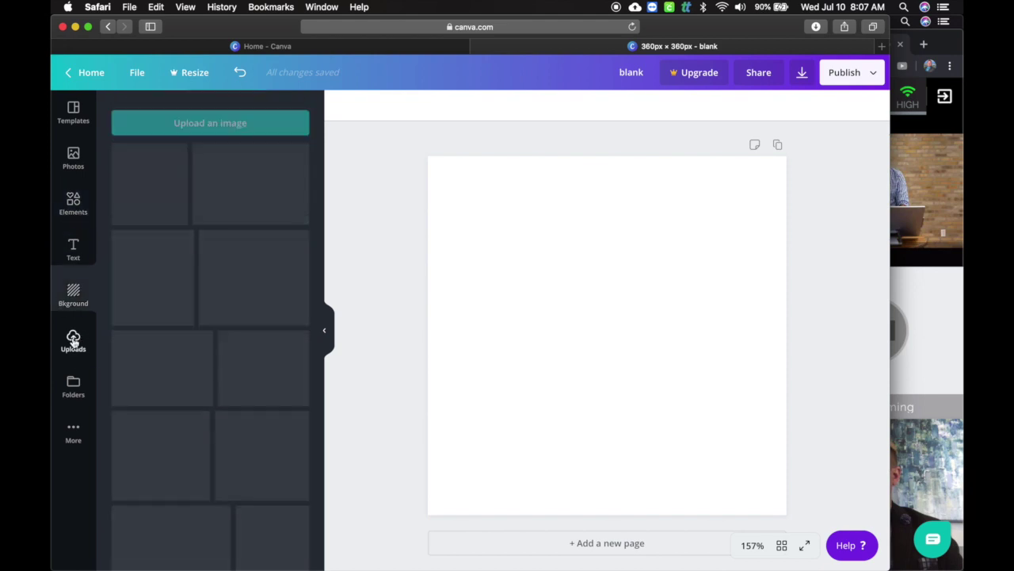
{"action": "scroll", "coordinate": [209, 345], "scroll_direction": "down", "scroll_amount": 2}
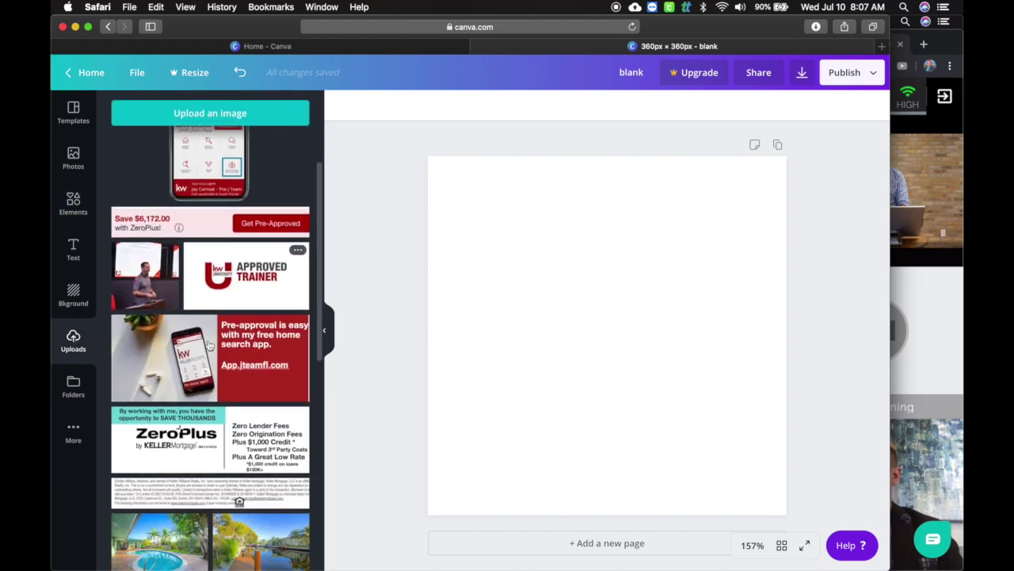
{"action": "scroll", "coordinate": [208, 344], "scroll_direction": "down", "scroll_amount": 3}
{"action": "scroll", "coordinate": [209, 344], "scroll_direction": "down", "scroll_amount": 5}
{"action": "scroll", "coordinate": [209, 344], "scroll_direction": "down", "scroll_amount": 3}
{"action": "scroll", "coordinate": [208, 343], "scroll_direction": "down", "scroll_amount": 2}
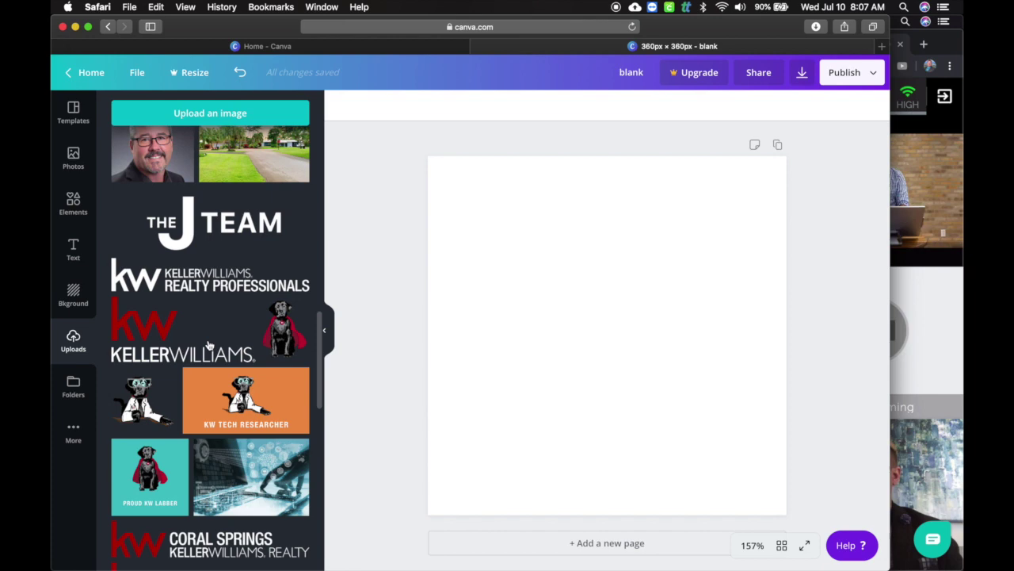
{"action": "scroll", "coordinate": [209, 343], "scroll_direction": "down", "scroll_amount": 1}
{"action": "scroll", "coordinate": [209, 343], "scroll_direction": "down", "scroll_amount": 2}
{"action": "scroll", "coordinate": [209, 344], "scroll_direction": "down", "scroll_amount": 6}
{"action": "scroll", "coordinate": [208, 345], "scroll_direction": "down", "scroll_amount": 1}
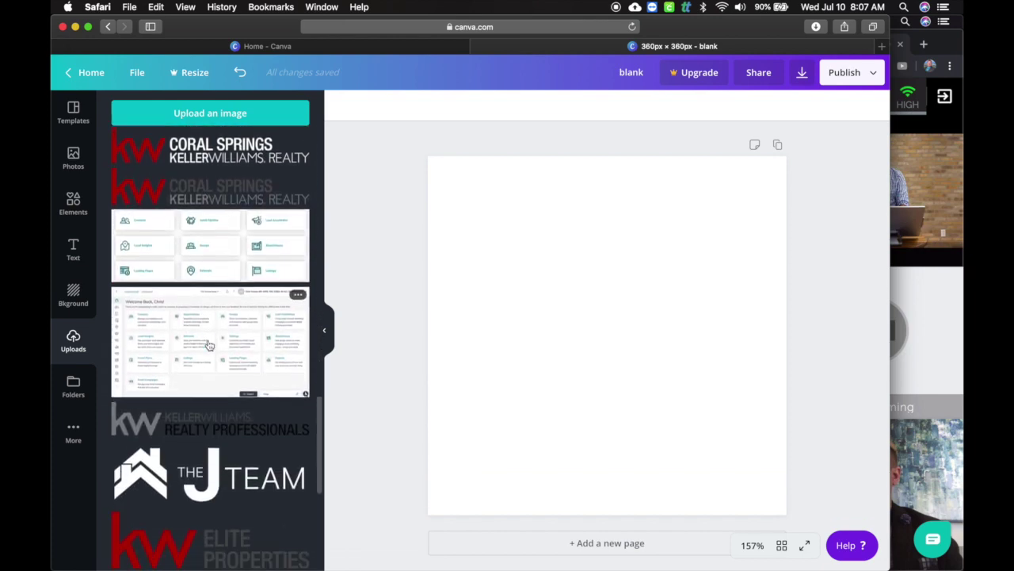
{"action": "scroll", "coordinate": [208, 344], "scroll_direction": "down", "scroll_amount": 3}
{"action": "scroll", "coordinate": [208, 345], "scroll_direction": "down", "scroll_amount": 3}
{"action": "scroll", "coordinate": [208, 345], "scroll_direction": "down", "scroll_amount": 4}
{"action": "scroll", "coordinate": [208, 345], "scroll_direction": "down", "scroll_amount": 8}
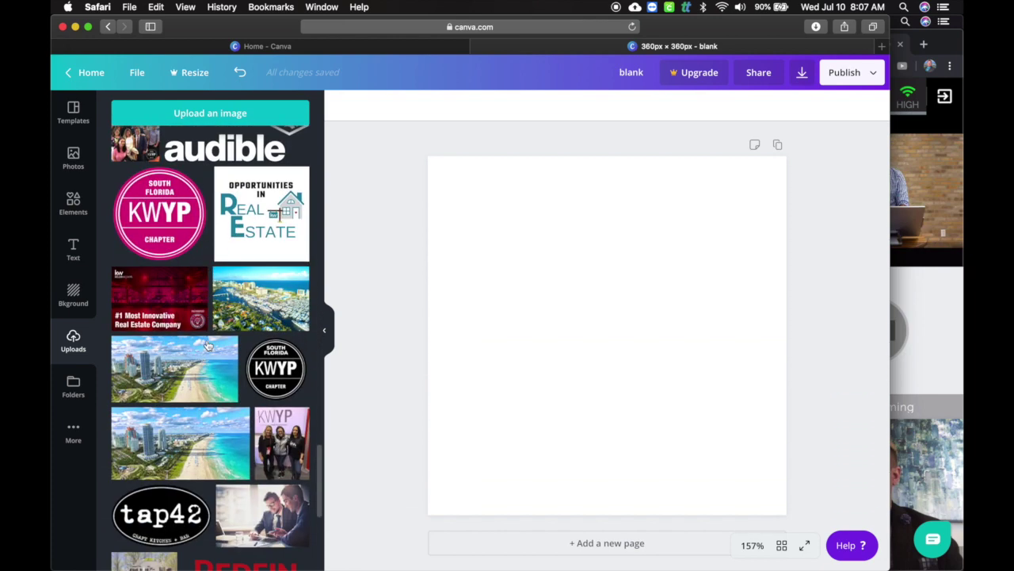
{"action": "scroll", "coordinate": [208, 345], "scroll_direction": "down", "scroll_amount": 8}
{"action": "scroll", "coordinate": [207, 344], "scroll_direction": "down", "scroll_amount": 5}
{"action": "scroll", "coordinate": [207, 344], "scroll_direction": "down", "scroll_amount": 6}
{"action": "scroll", "coordinate": [208, 343], "scroll_direction": "down", "scroll_amount": 1}
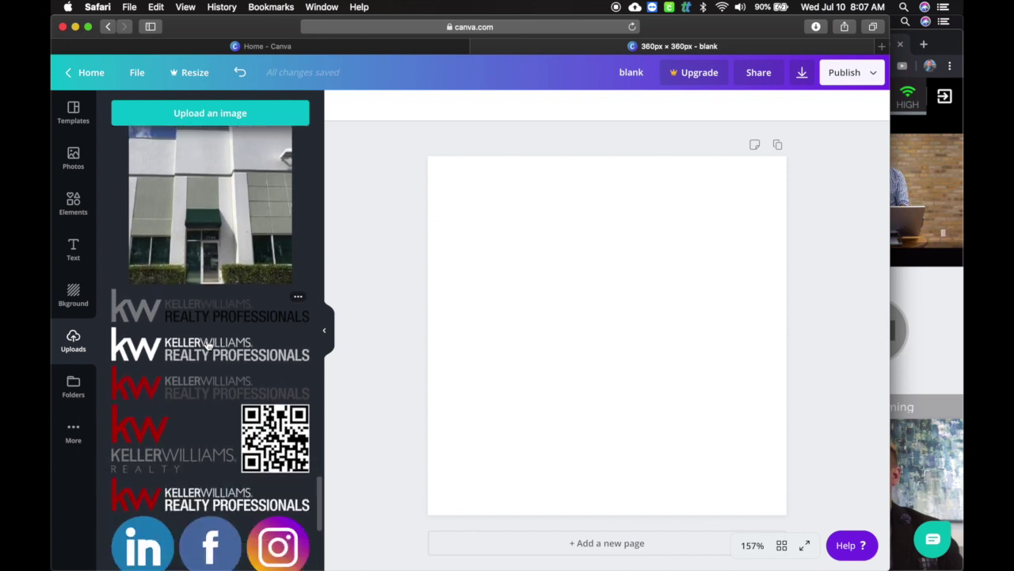
{"action": "scroll", "coordinate": [208, 343], "scroll_direction": "down", "scroll_amount": 1}
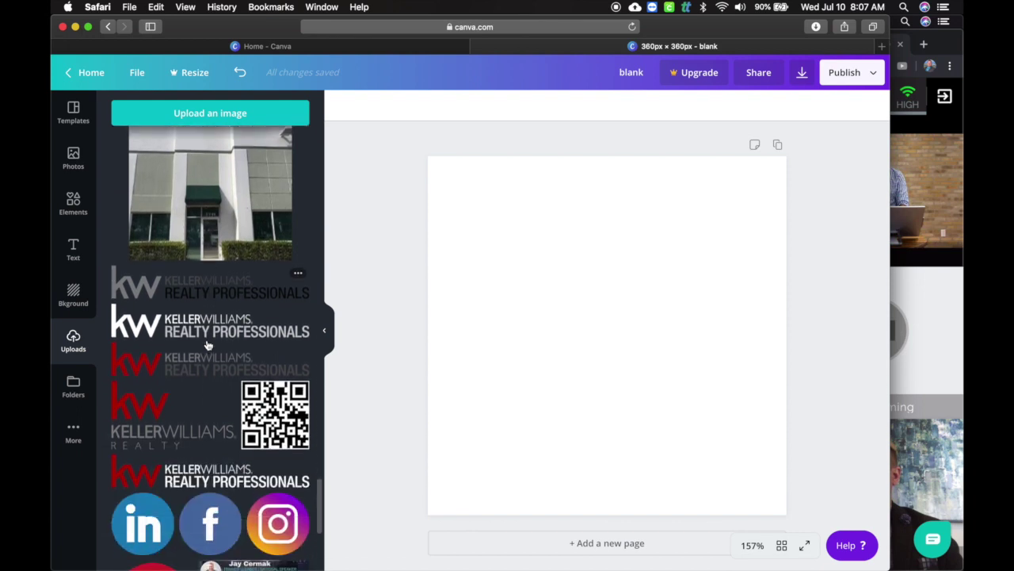
{"action": "left_click", "coordinate": [155, 361]}
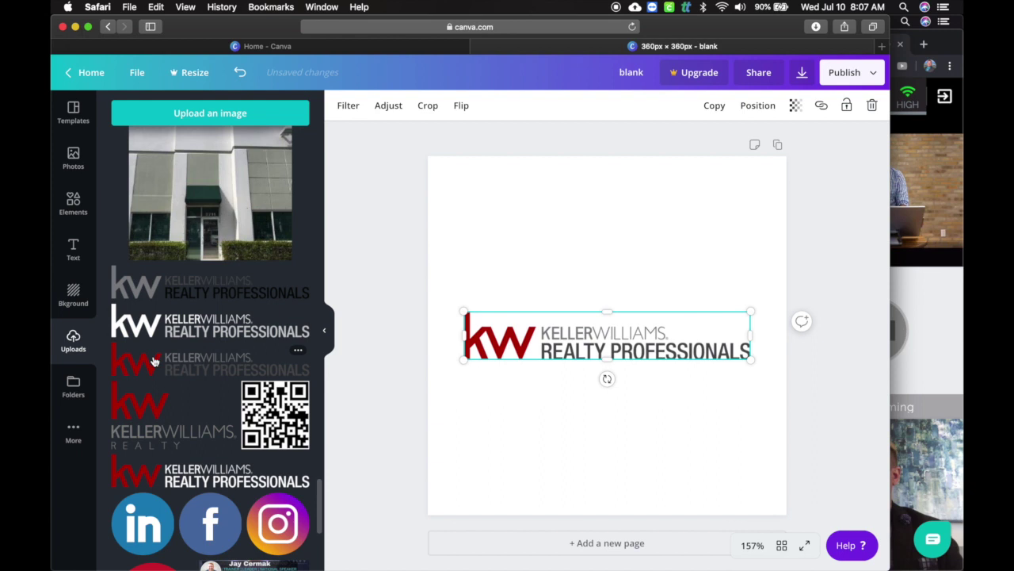
Step: Drag the logo until it snaps to the centre of the page
{"action": "left_click", "coordinate": [351, 416]}
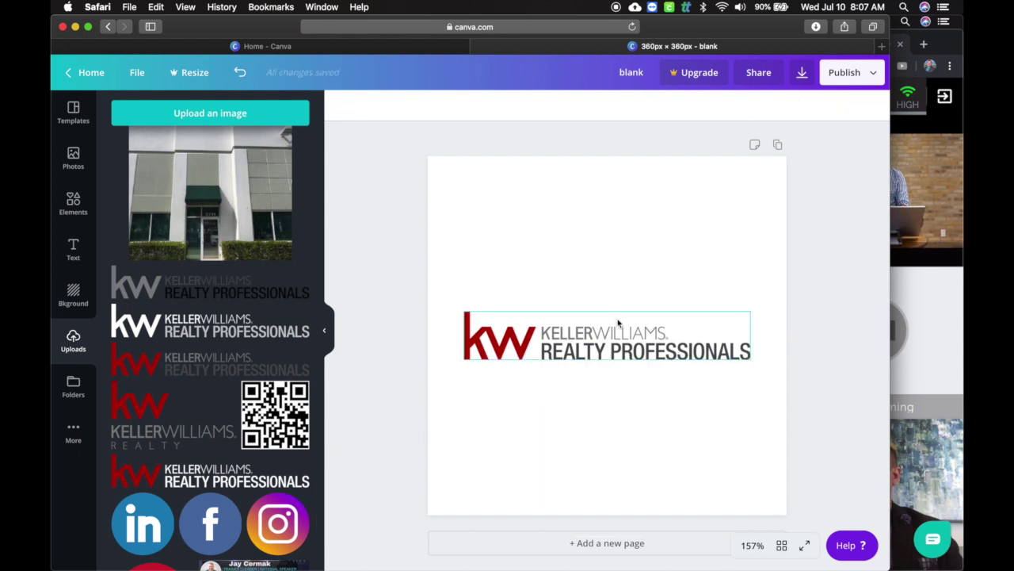
{"action": "left_click_drag", "start_coordinate": [634, 333], "coordinate": [633, 313]}
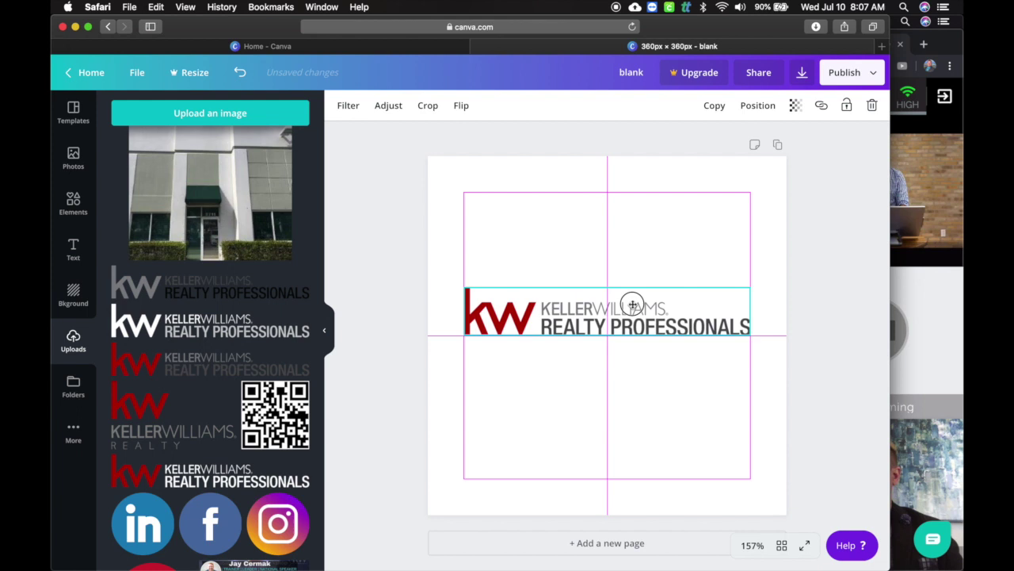
{"action": "left_click_drag", "start_coordinate": [632, 311], "coordinate": [634, 328]}
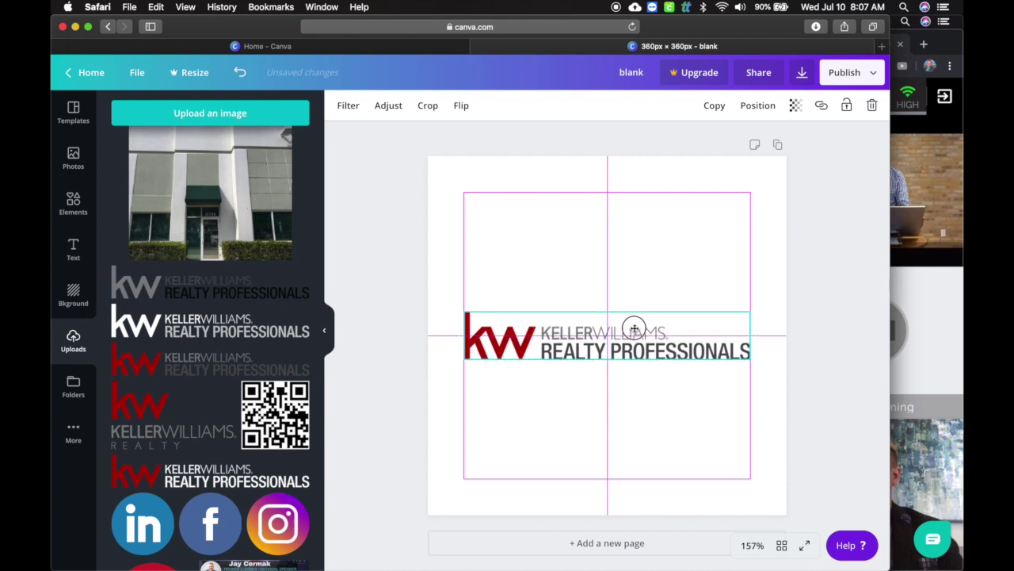
{"action": "left_click_drag", "start_coordinate": [634, 328], "coordinate": [636, 328]}
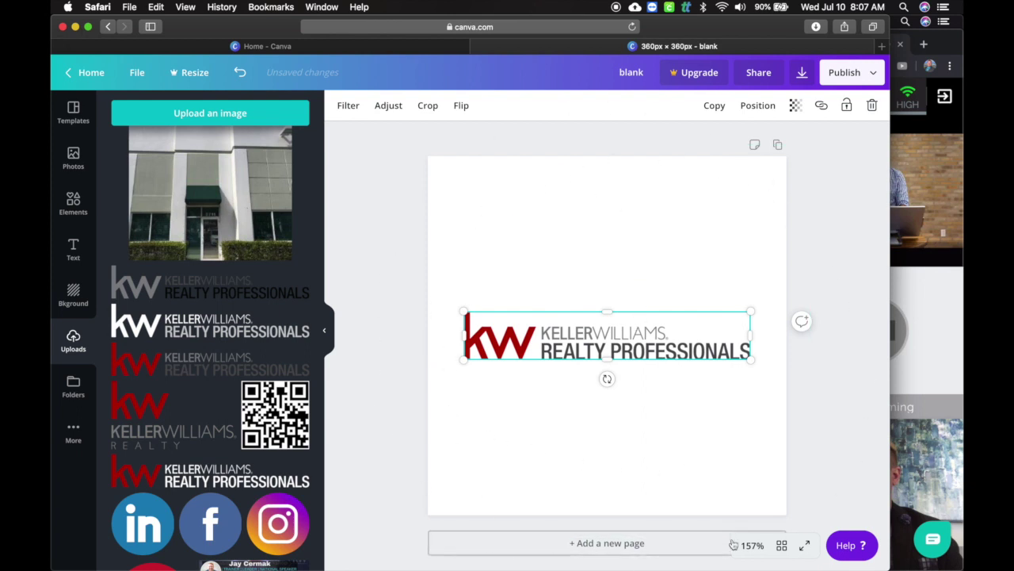
{"action": "left_click", "coordinate": [404, 249]}
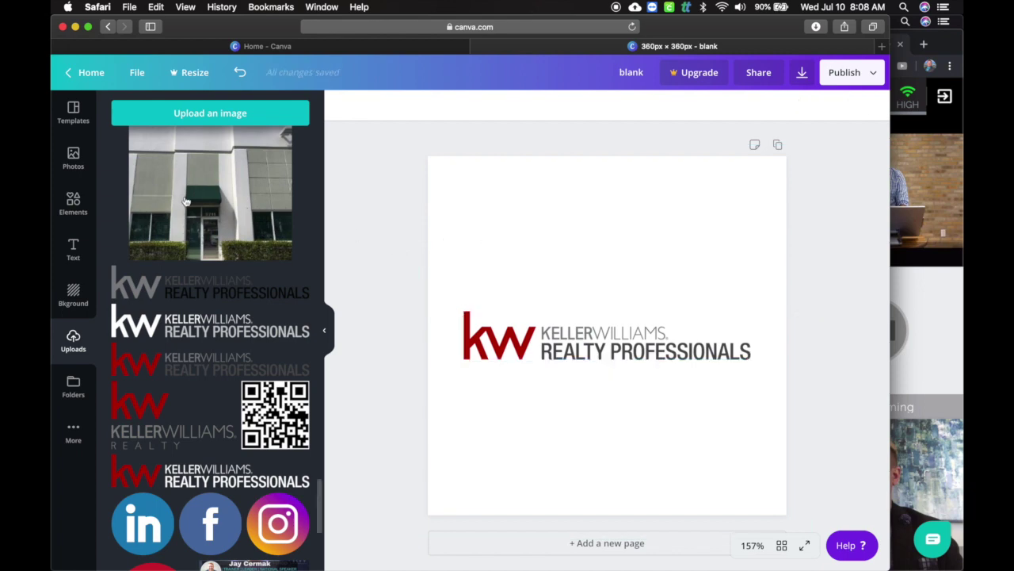
{"action": "left_click", "coordinate": [85, 205]}
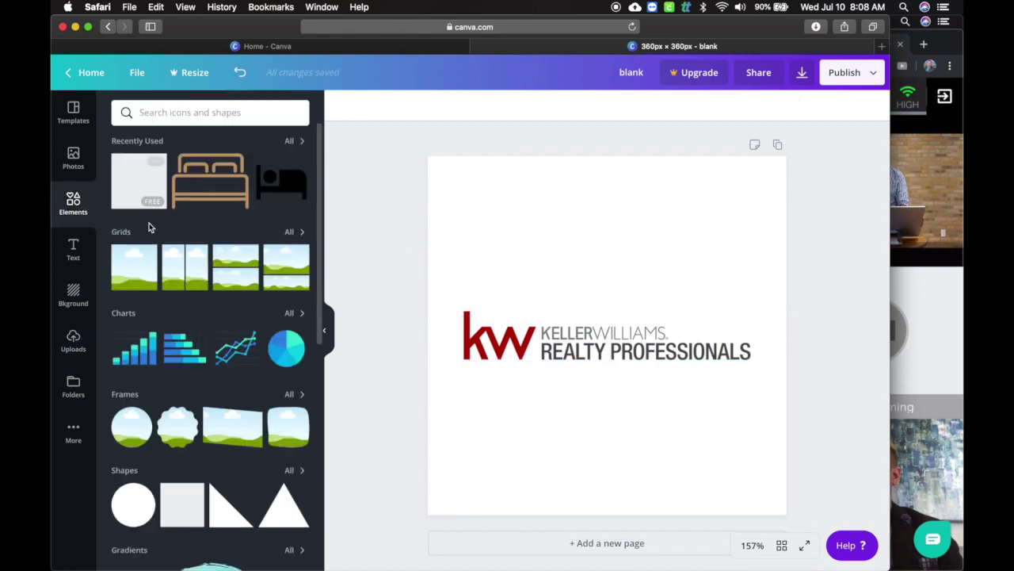
{"action": "left_click", "coordinate": [133, 501]}
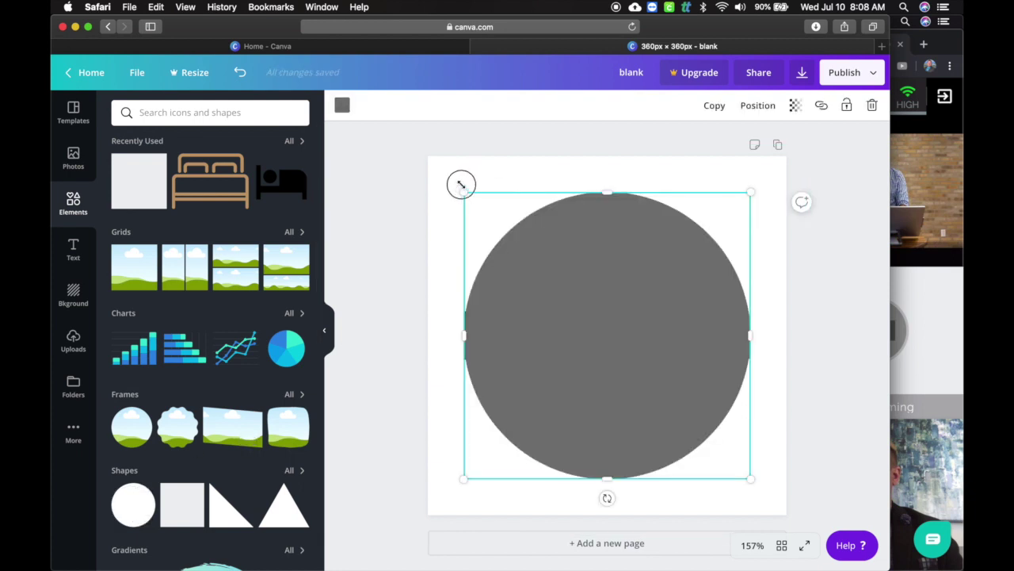
{"action": "left_click_drag", "start_coordinate": [464, 192], "coordinate": [428, 155]}
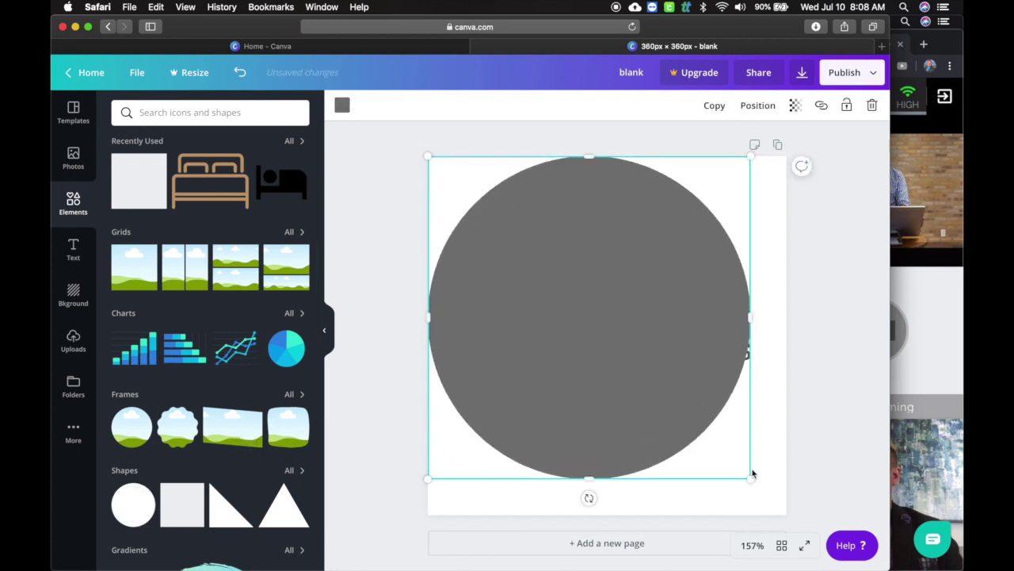
{"action": "left_click_drag", "start_coordinate": [750, 478], "coordinate": [791, 511]}
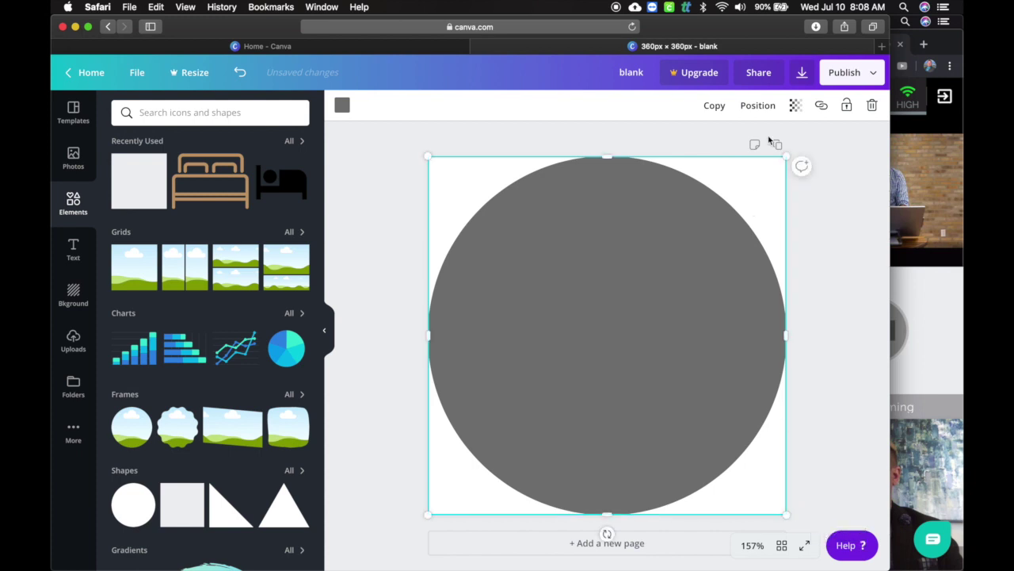
{"action": "left_click", "coordinate": [762, 109]}
{"action": "left_click", "coordinate": [717, 143]}
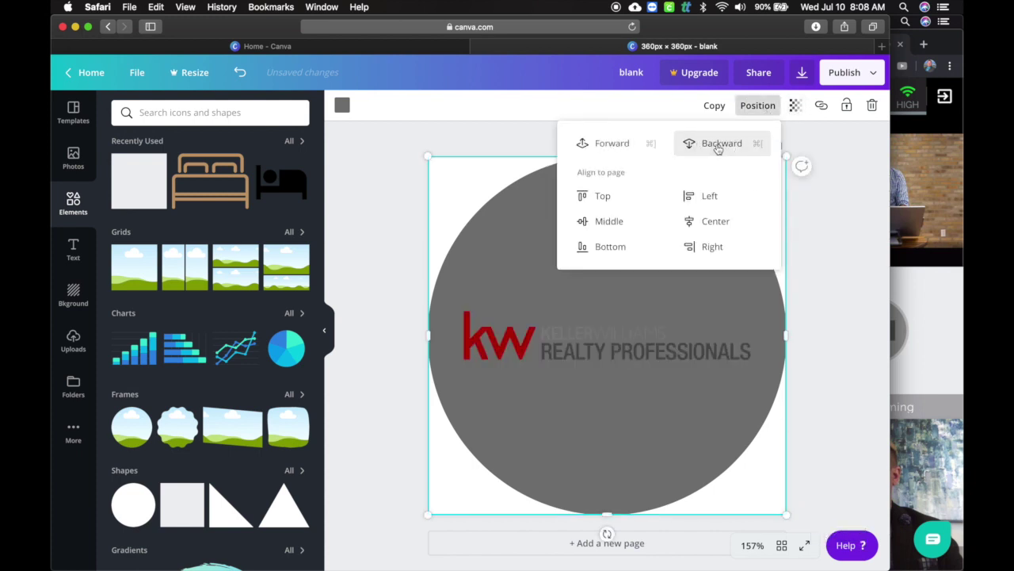
{"action": "left_click", "coordinate": [841, 339]}
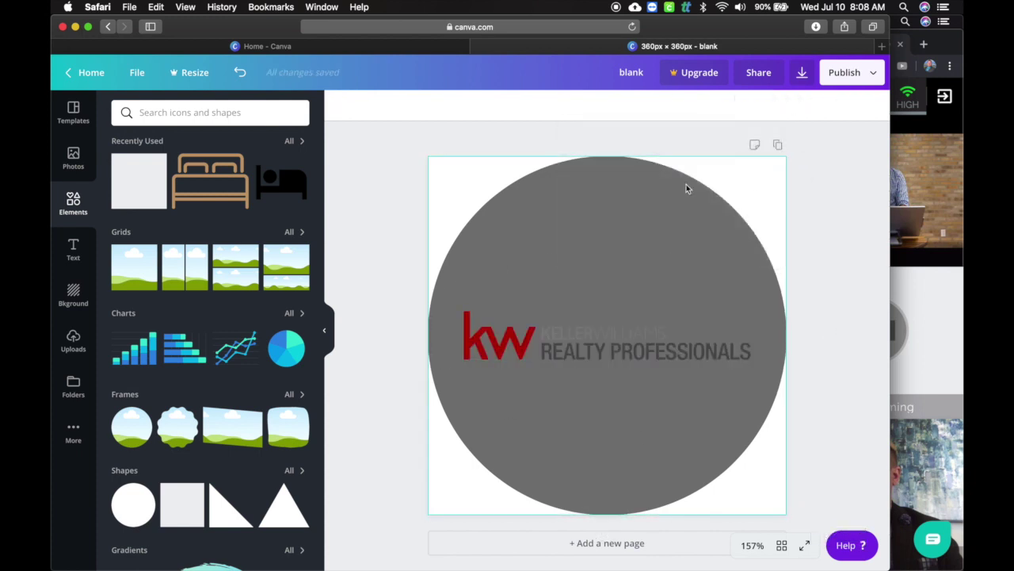
{"action": "left_click", "coordinate": [623, 202]}
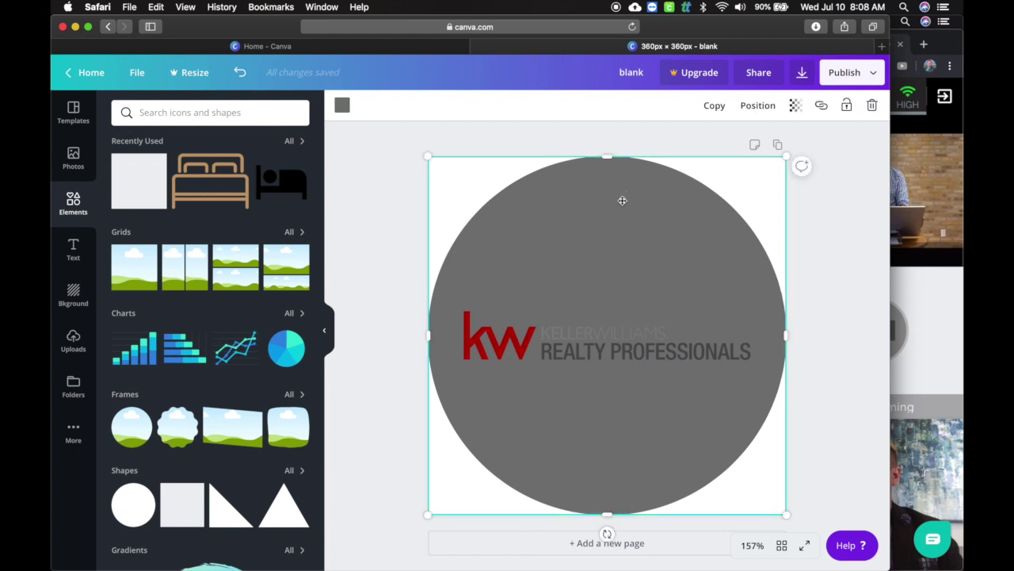
{"action": "key", "text": "Delete"}
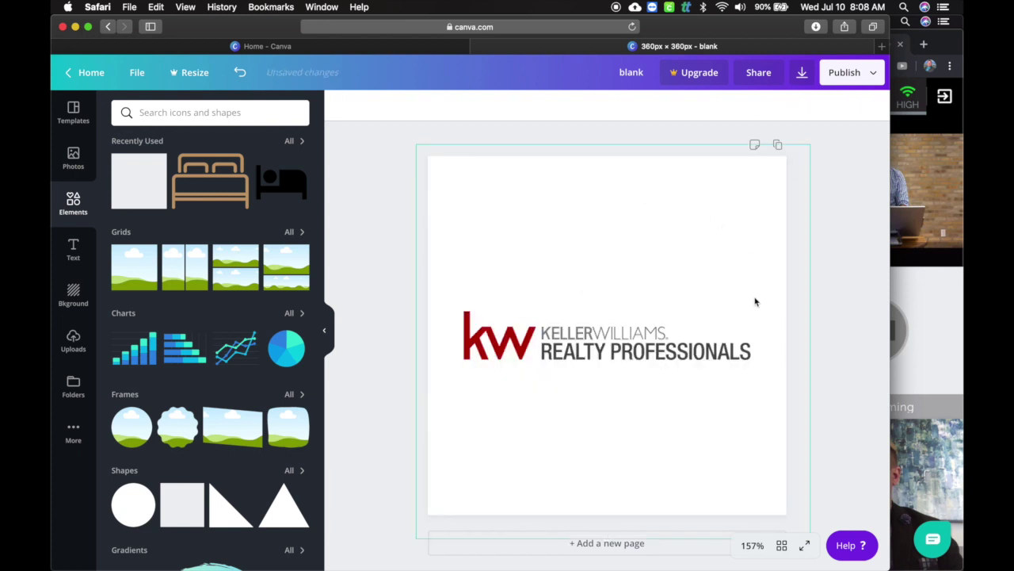
Step: Rename the design to 'Kwftl 360' and download it as a PNG
{"action": "left_click", "coordinate": [632, 71]}
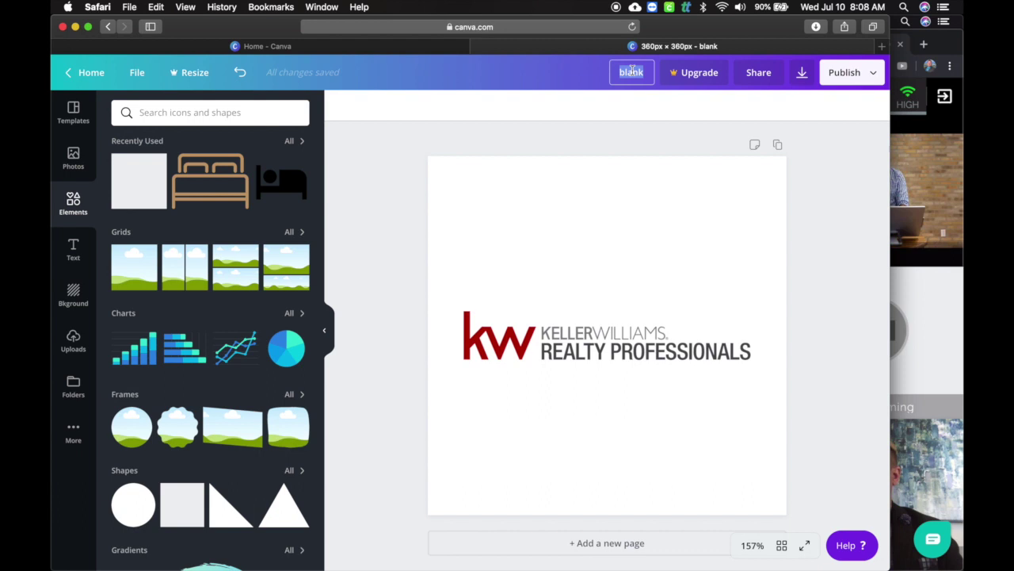
{"action": "type", "text": "kwKwftl"}
{"action": "type", "text": " 360"}
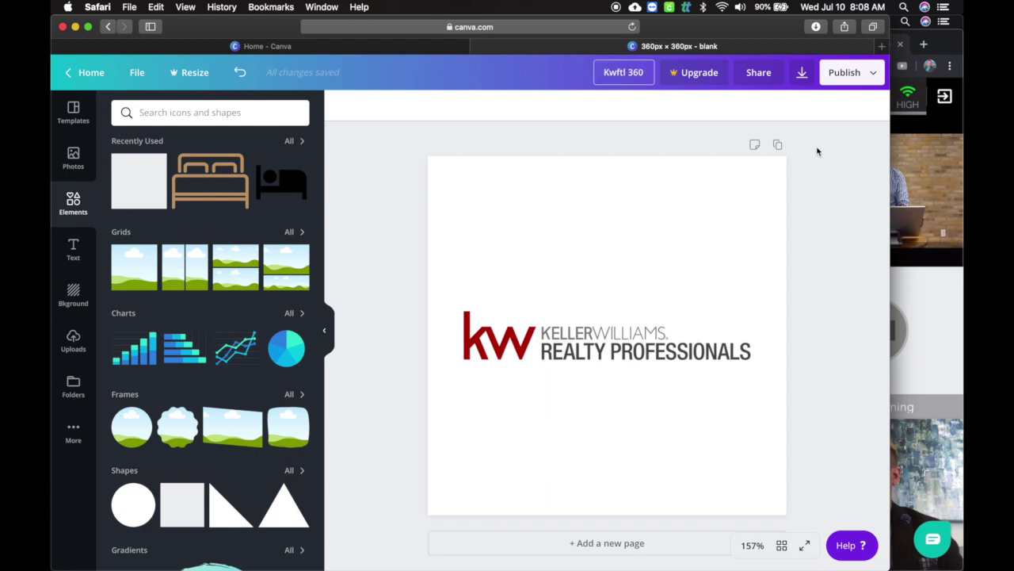
{"action": "key", "text": "Return"}
{"action": "left_click", "coordinate": [802, 72]}
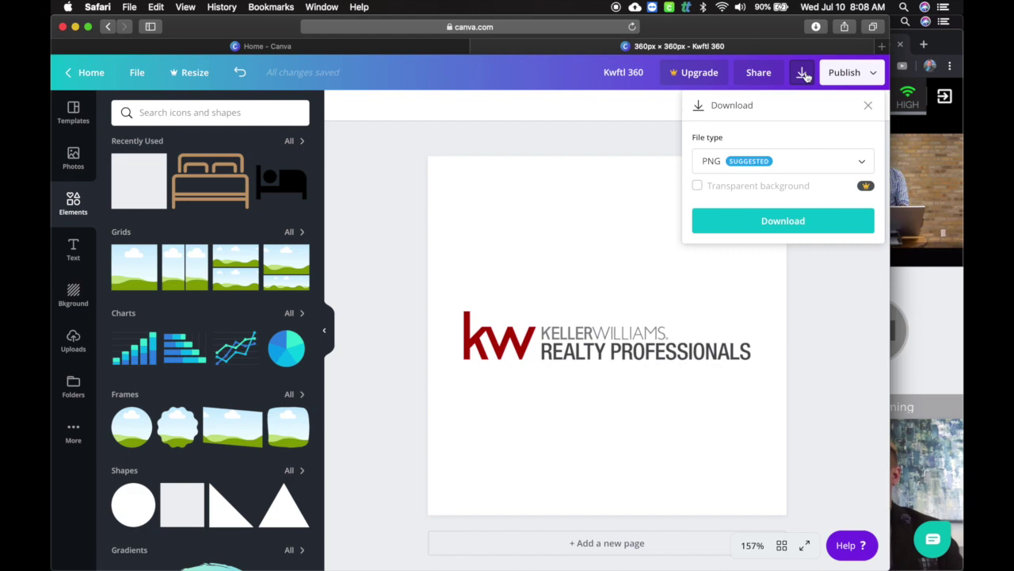
{"action": "left_click", "coordinate": [769, 228]}
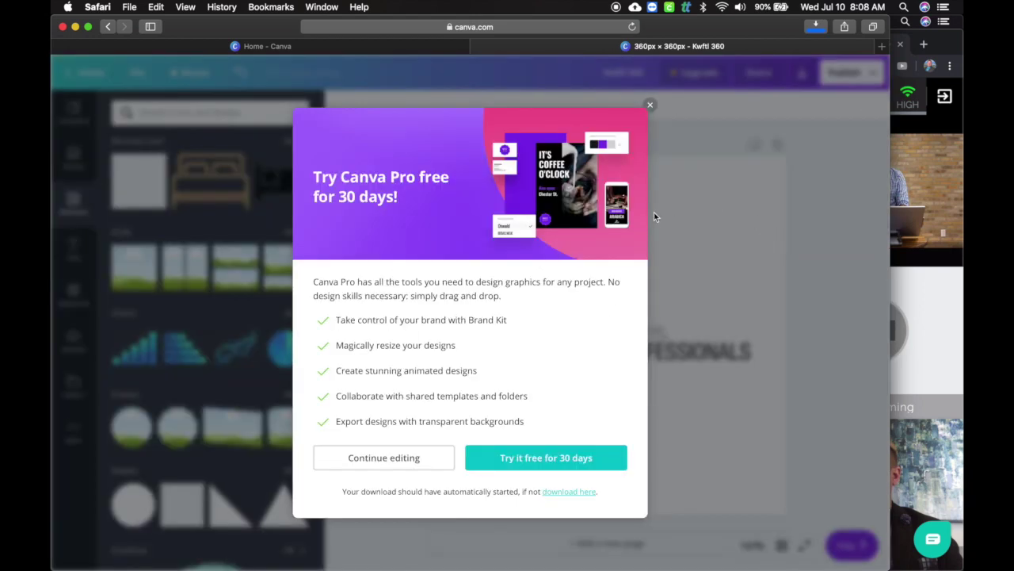
Step: Dismiss the Canva Pro trial offer and select the Keller Williams logo
{"action": "left_click", "coordinate": [650, 105]}
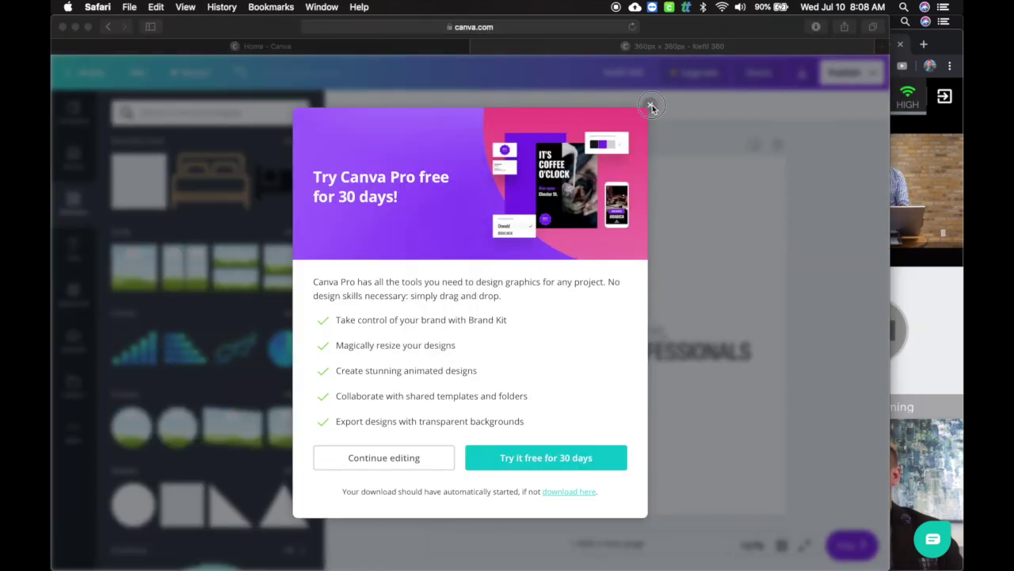
{"action": "left_click", "coordinate": [650, 105]}
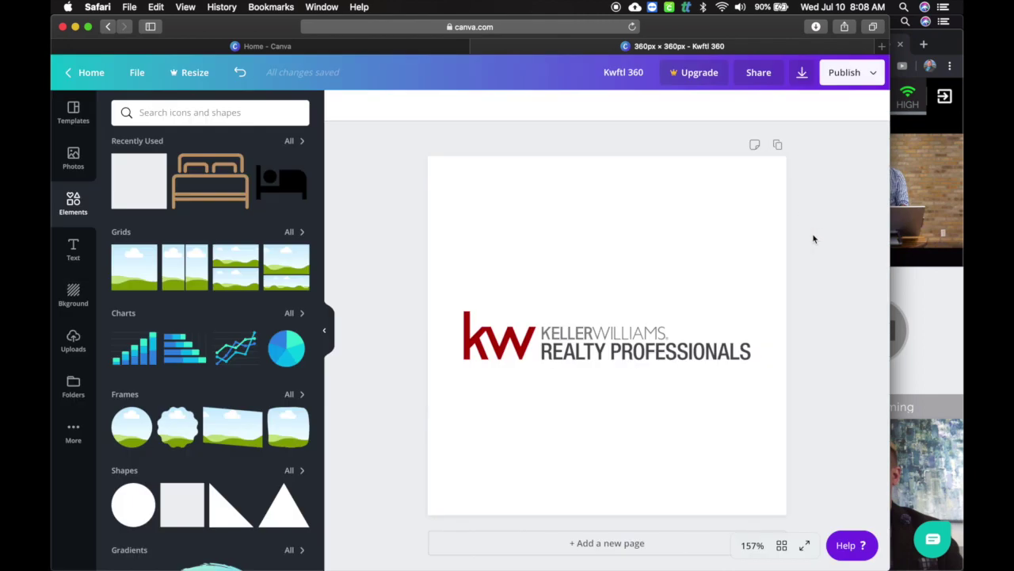
{"action": "left_click", "coordinate": [580, 335]}
Step: Replace the logo with the uploaded headshot photo enlarged to fill the page
{"action": "key", "text": "Delete"}
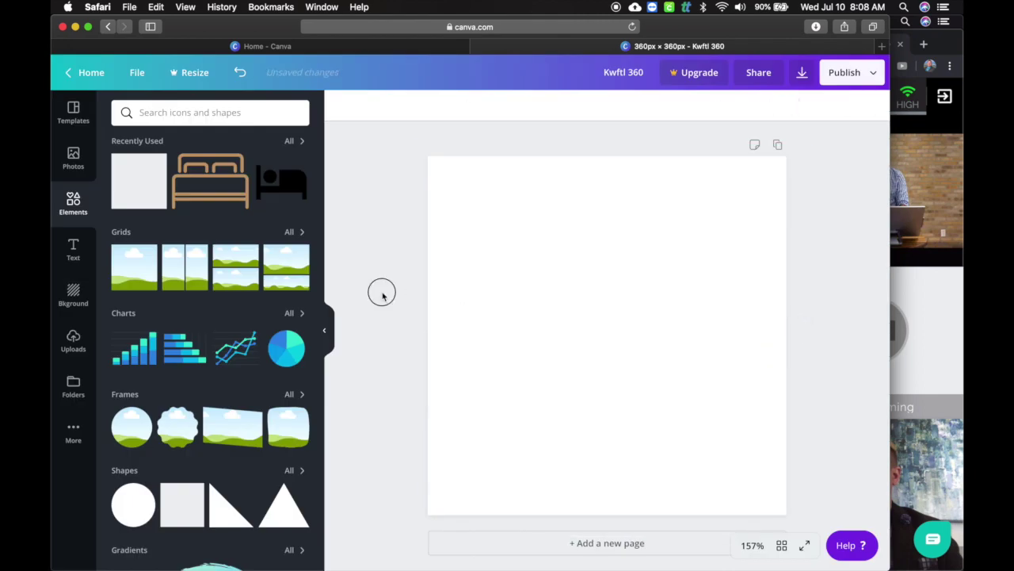
{"action": "left_click", "coordinate": [73, 343]}
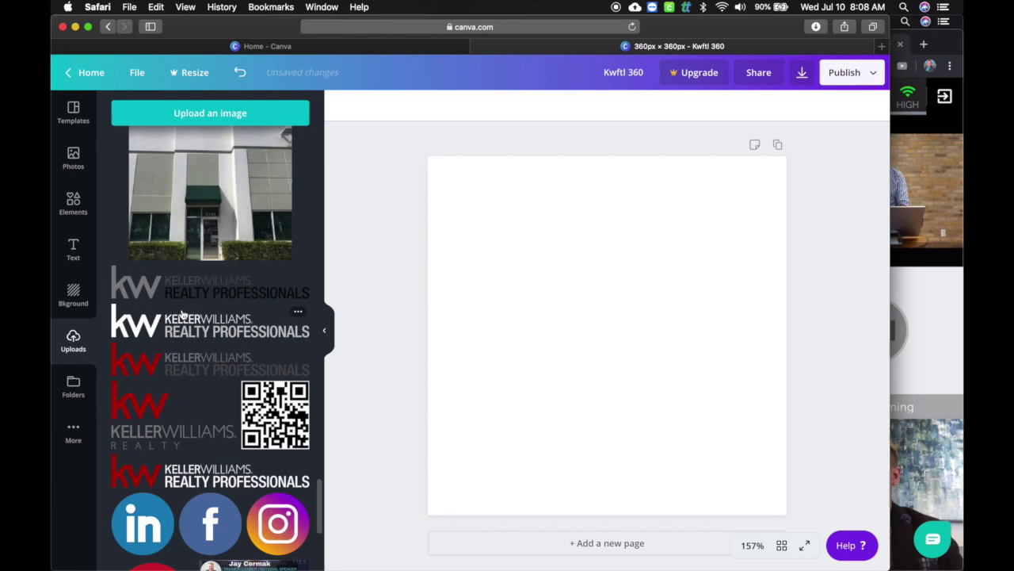
{"action": "scroll", "coordinate": [210, 317], "scroll_direction": "down", "scroll_amount": 5}
{"action": "scroll", "coordinate": [210, 317], "scroll_direction": "down", "scroll_amount": 5}
{"action": "mouse_move", "coordinate": [210, 207]}
{"action": "left_mouse_down"}
{"action": "mouse_move", "coordinate": [575, 312]}
{"action": "mouse_move", "coordinate": [575, 300]}
{"action": "left_mouse_up"}
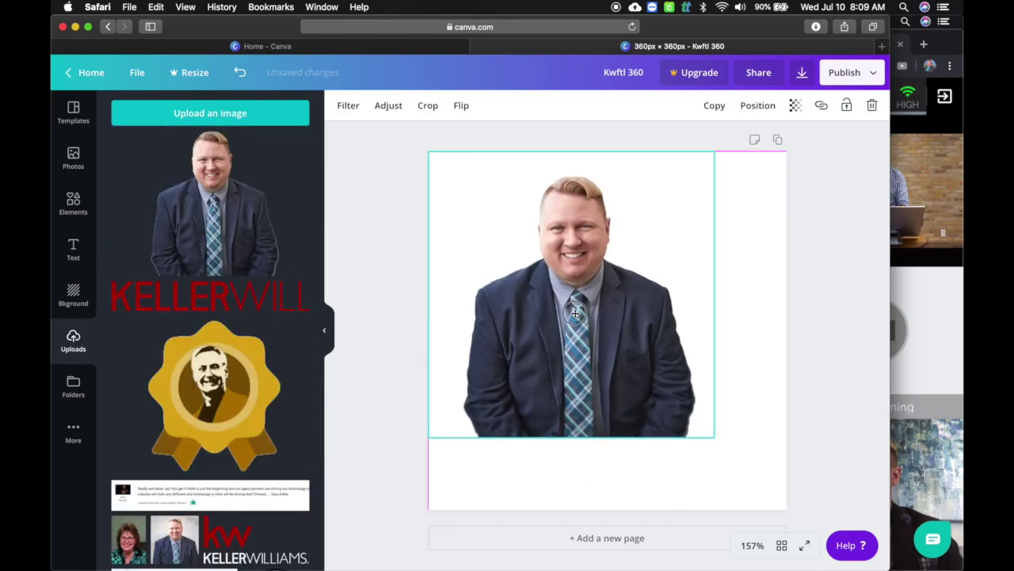
{"action": "left_click_drag", "start_coordinate": [716, 438], "coordinate": [790, 512]}
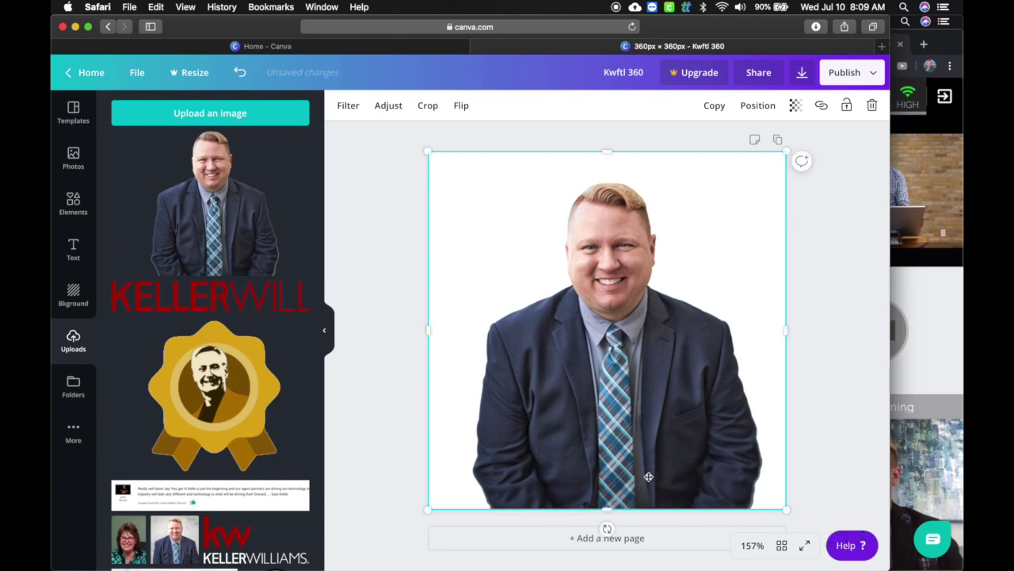
{"action": "left_click", "coordinate": [804, 441]}
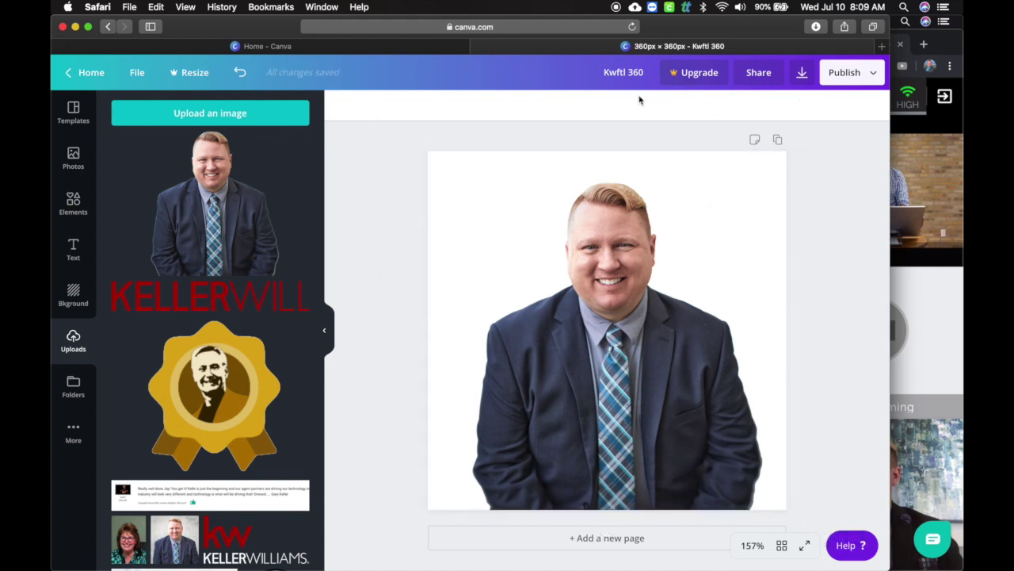
Step: Rename the design to 'jay 360' and download it as a PNG
{"action": "left_click", "coordinate": [622, 72]}
{"action": "double_click", "coordinate": [612, 72]}
{"action": "type", "text": "k"}
{"action": "key", "text": "BackSpace"}
{"action": "type", "text": "jay"}
{"action": "key", "text": "Return"}
{"action": "left_click", "coordinate": [802, 72]}
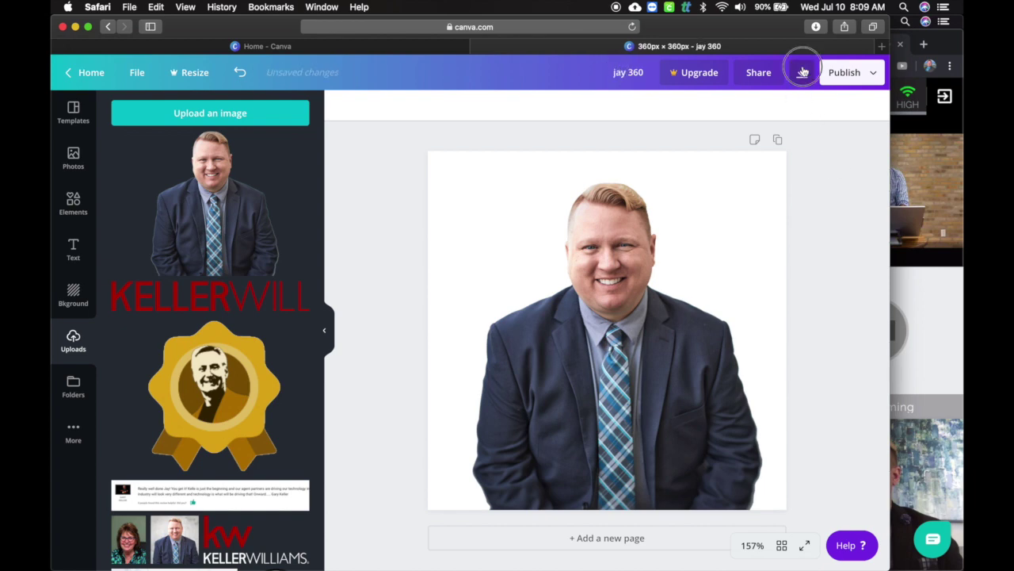
{"action": "left_click", "coordinate": [769, 223]}
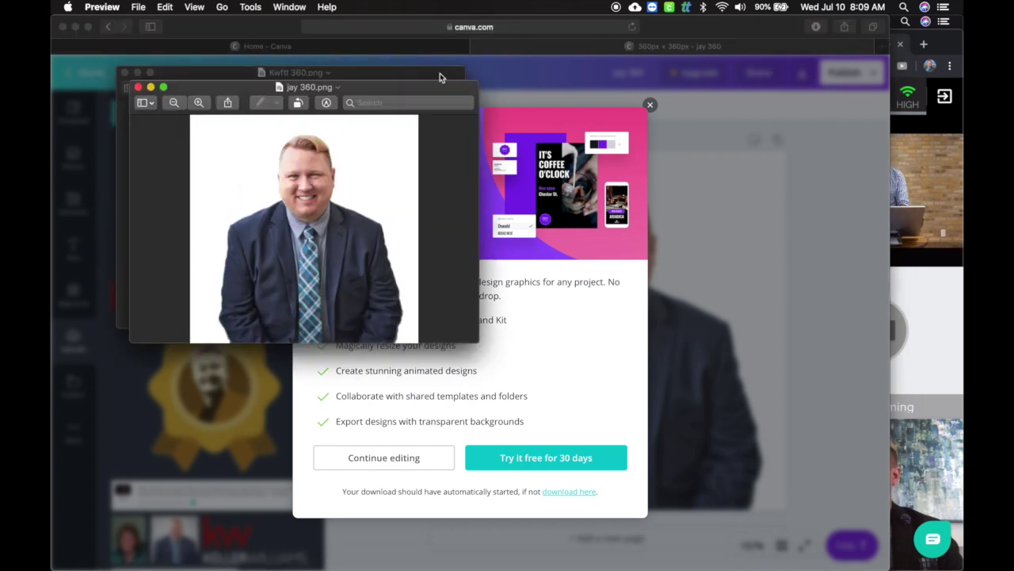
Step: Close jay 360.png and Kwftl 360.png in Preview, leaving blank.png open
{"action": "left_click", "coordinate": [138, 87]}
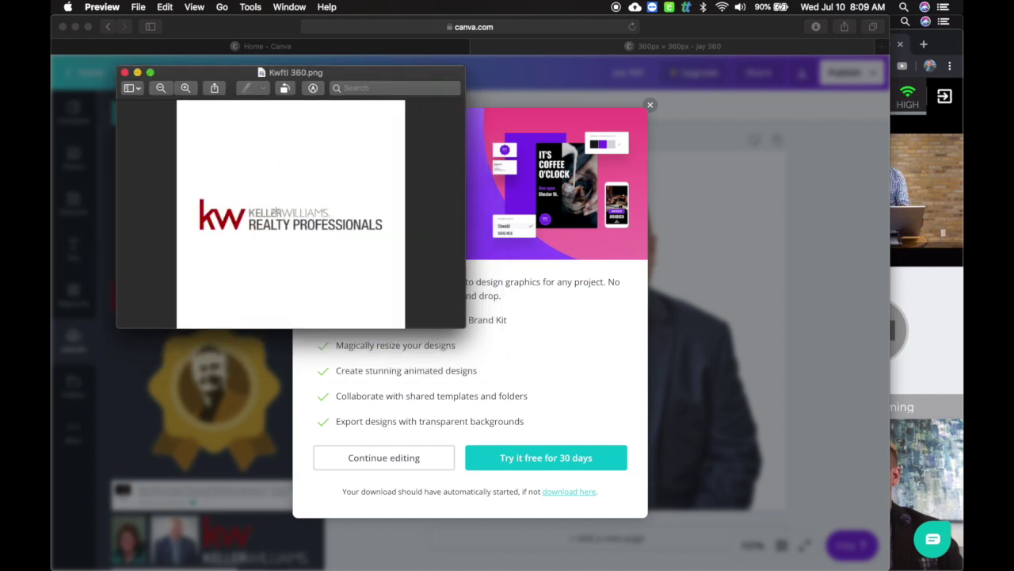
{"action": "left_click", "coordinate": [125, 73]}
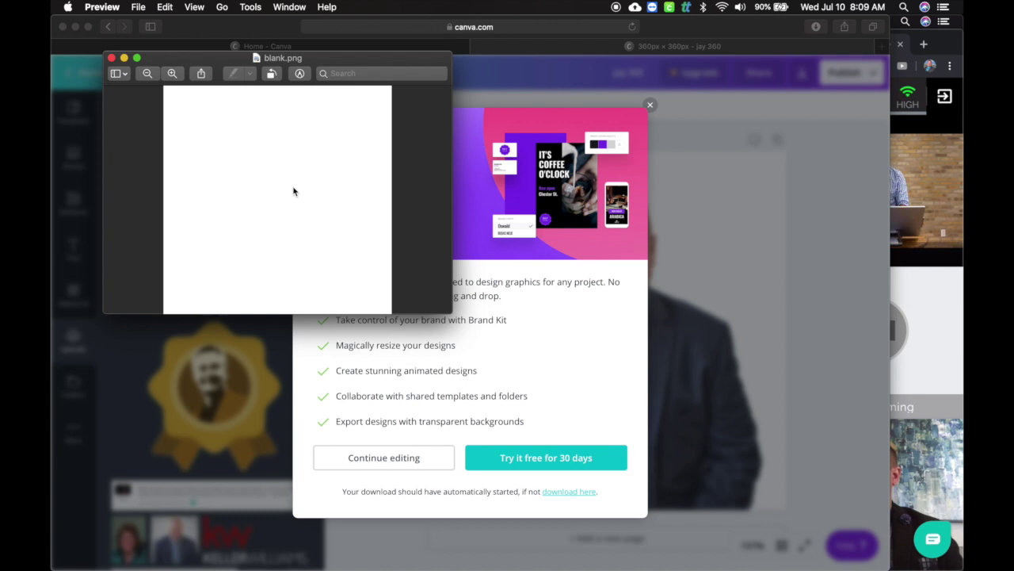